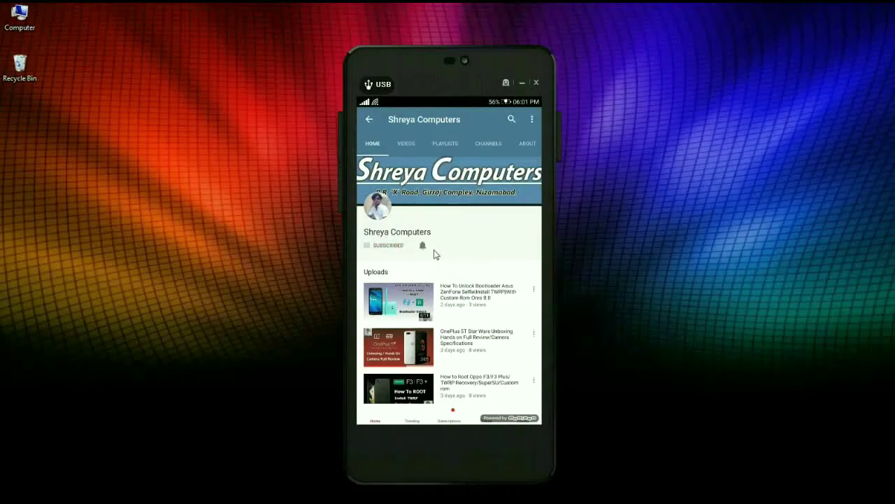
Turn on all notifications for the subscribed tech channel with the bell icon.
click(423, 246)
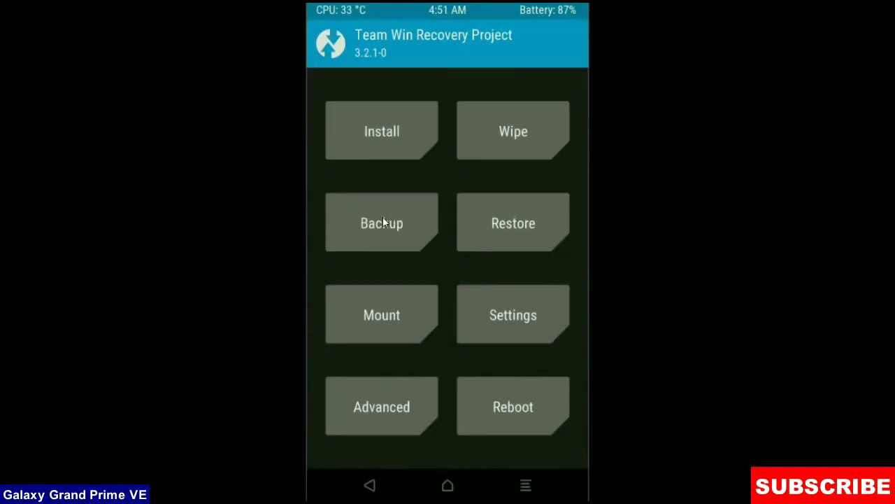
Back up Boot, Recovery, System, Data and Modem to the micro SD card.
click(383, 222)
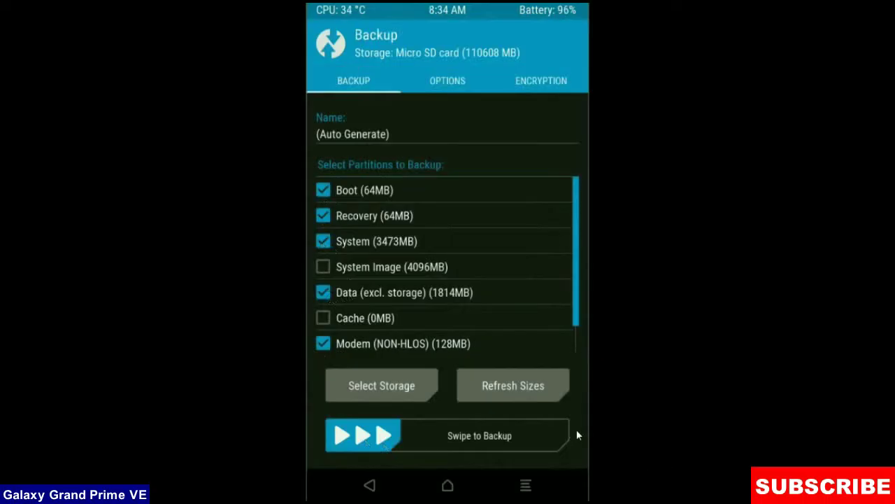
drag(395, 443, 508, 438)
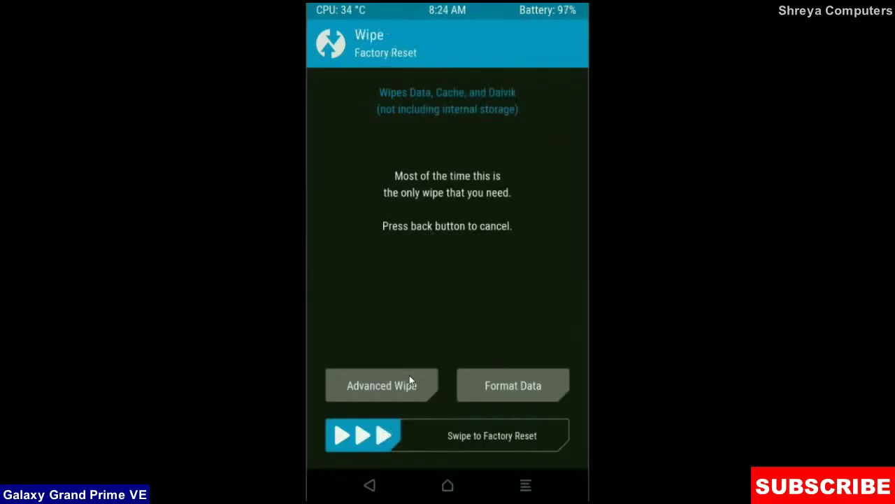
Advanced-wipe Dalvik/ART Cache, System, Data and Cache, leaving internal storage and SD untouched.
click(411, 380)
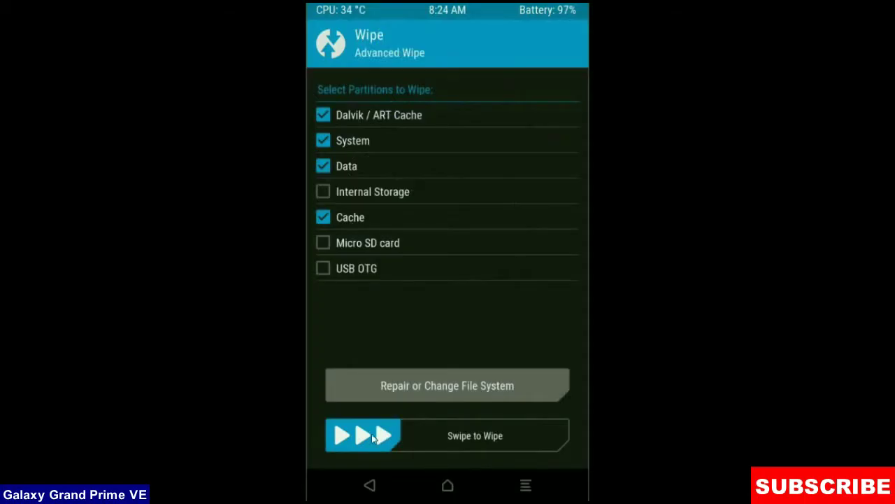
drag(372, 434, 514, 433)
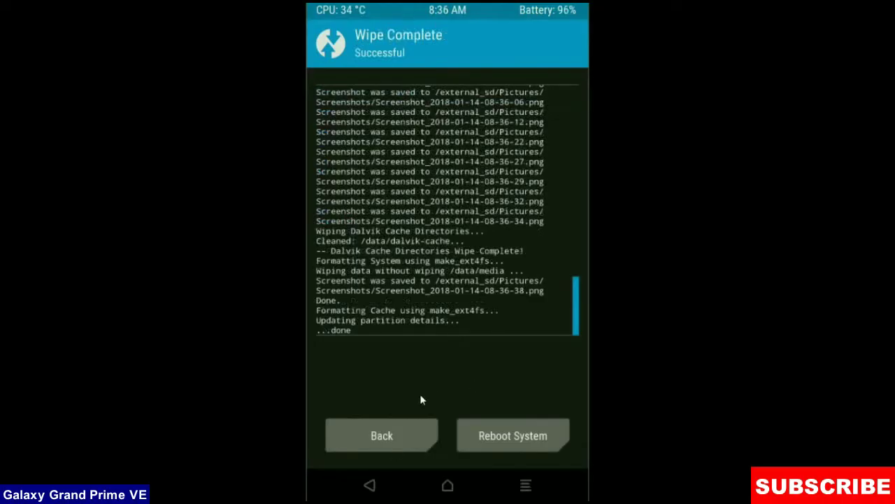
Flash the Android Oreo 8.1 (PixelExperience) ROM zip from the micro SD card.
click(393, 442)
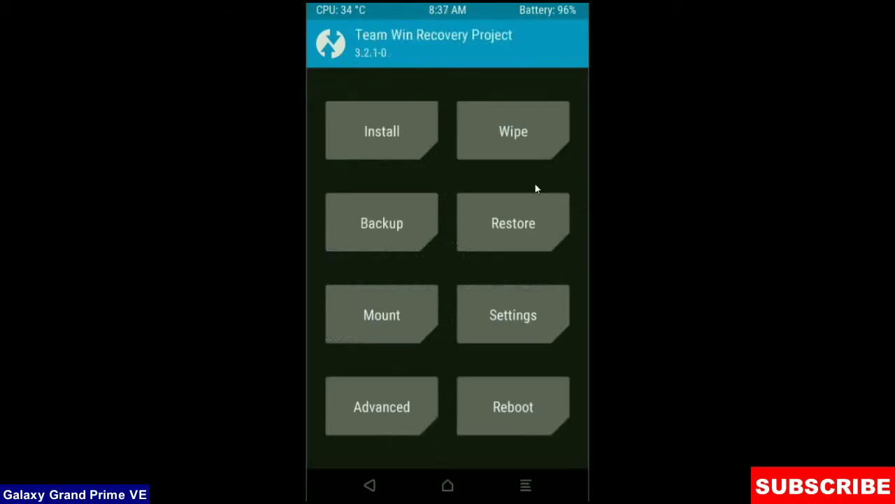
click(352, 135)
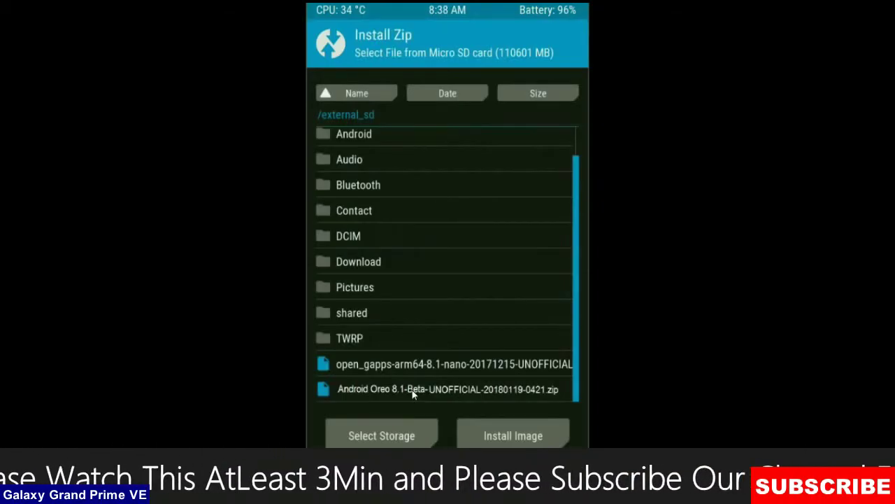
click(412, 390)
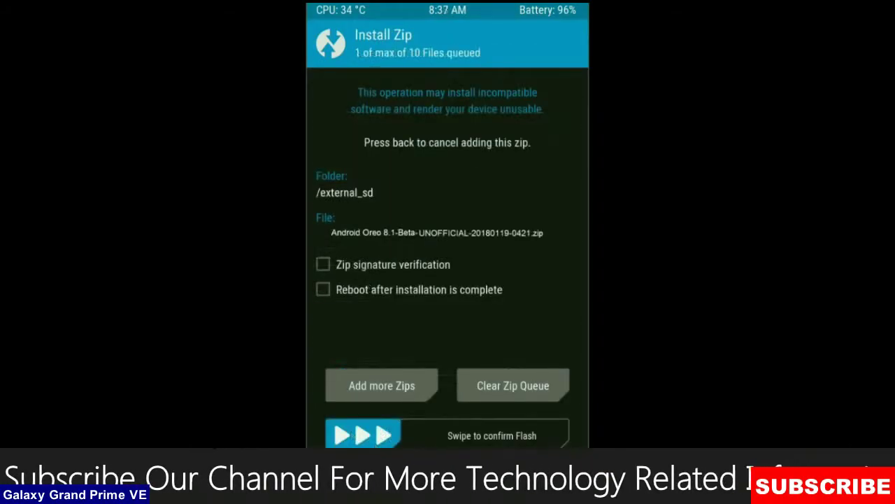
drag(363, 434, 515, 433)
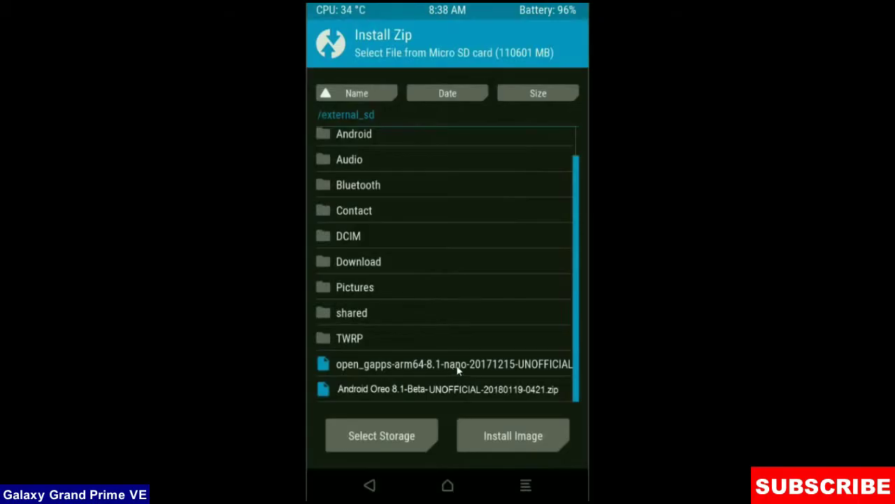
Flash the open_gapps-arm64-8.1-nano zip.
click(458, 365)
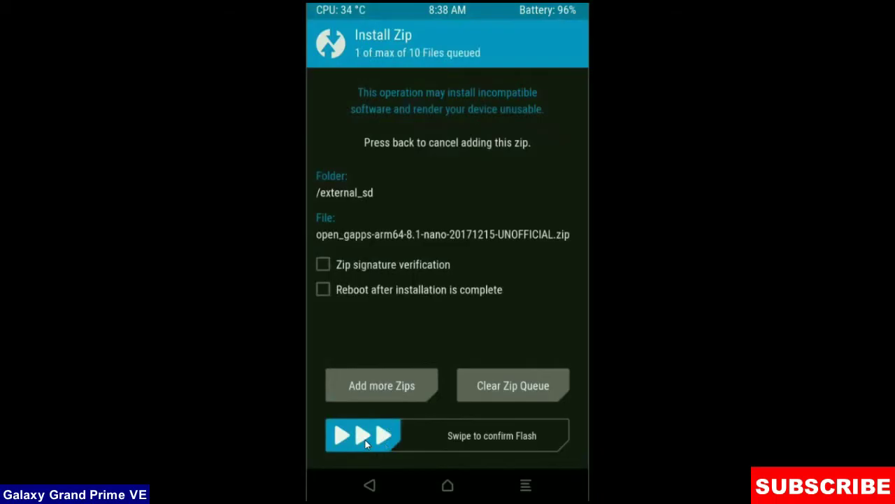
drag(365, 439, 530, 435)
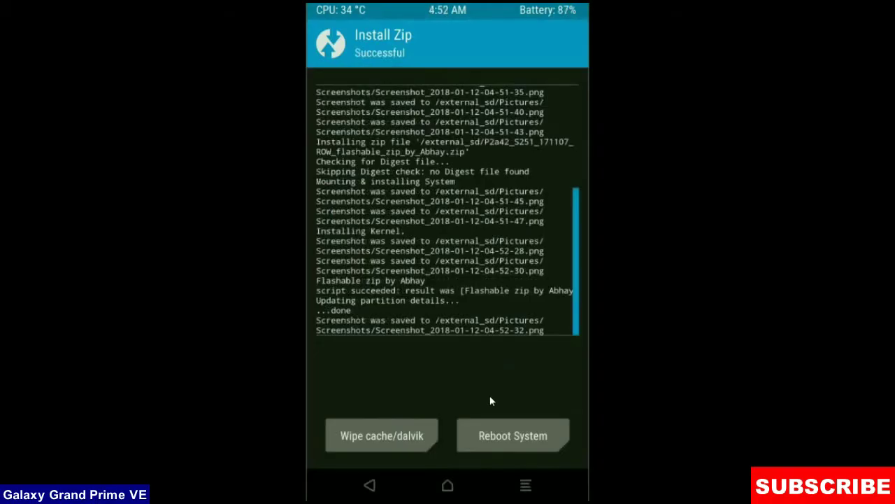
Wipe cache and Dalvik, then reboot the phone into Android Oreo.
click(409, 437)
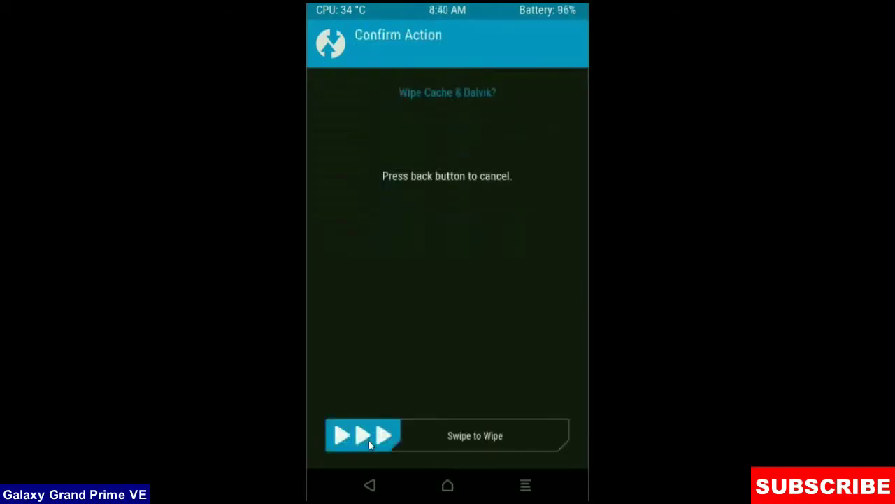
drag(369, 442, 500, 437)
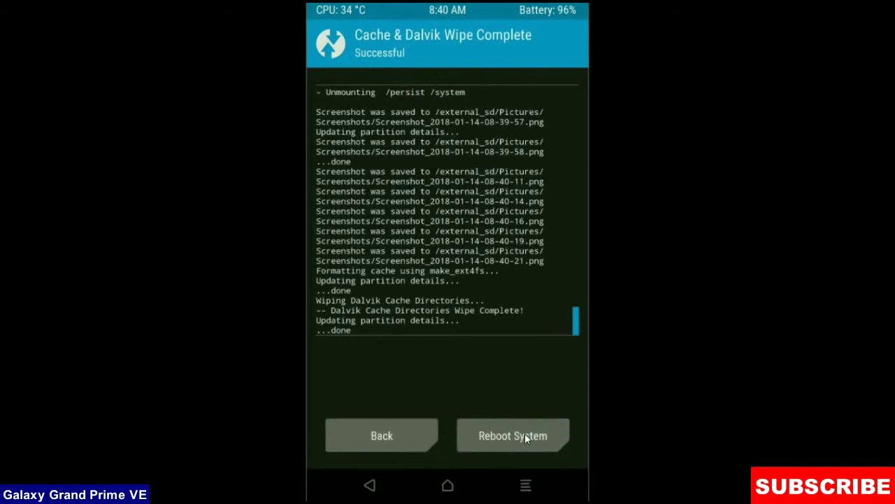
click(513, 435)
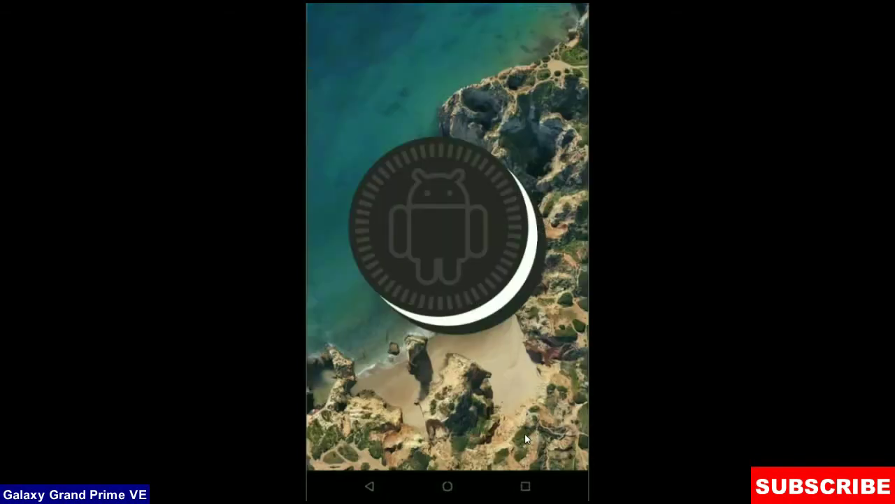